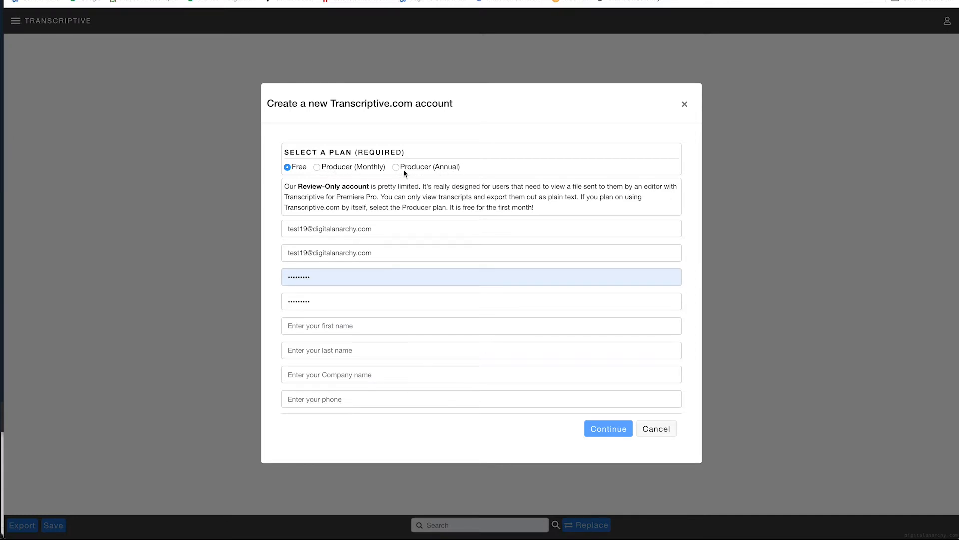
Step: Choose the Producer (Monthly) plan and fill in the first name, last name, company Digital Anarchy and phone number
{"action": "left_click", "coordinate": [316, 172]}
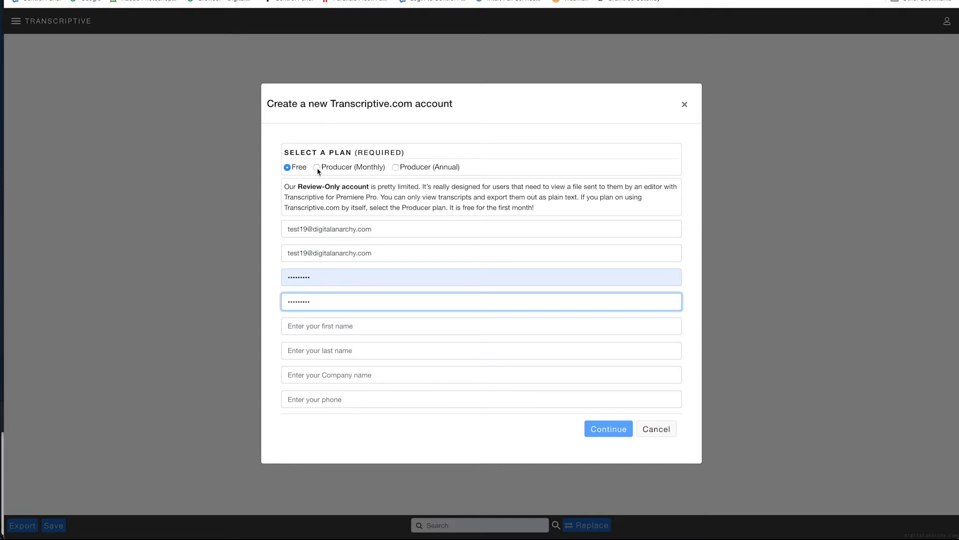
{"action": "left_click", "coordinate": [317, 167]}
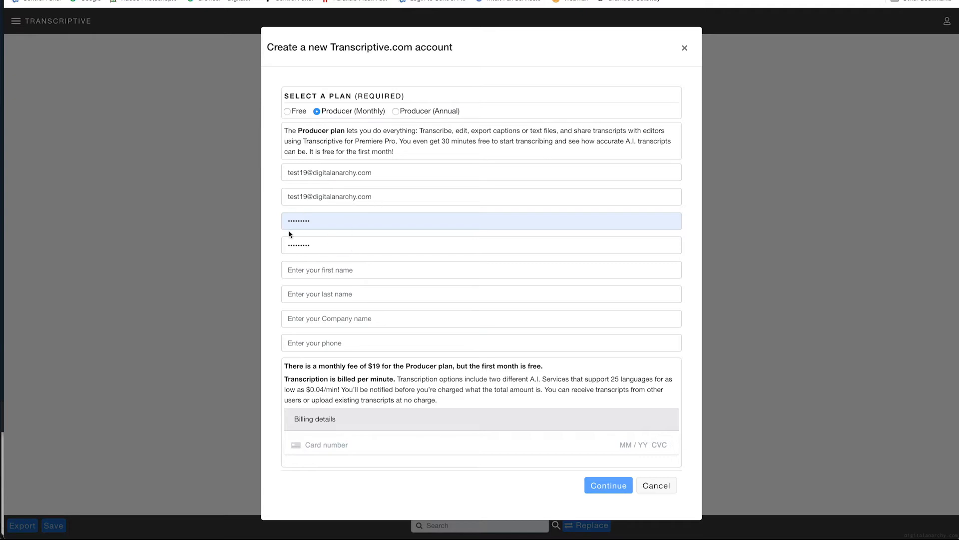
{"action": "left_click", "coordinate": [333, 271]}
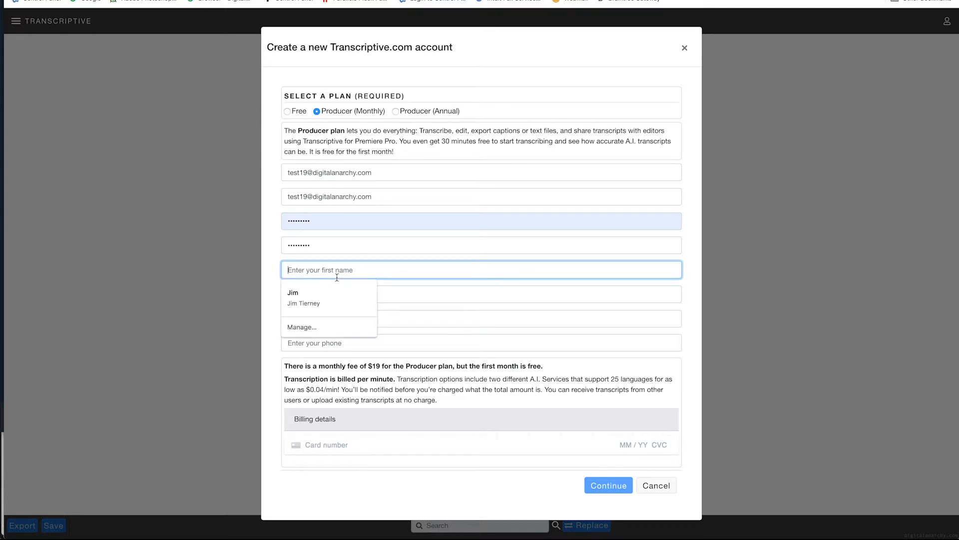
{"action": "type", "text": "Jim"}
{"action": "key", "text": "Tab"}
{"action": "type", "text": "T"}
{"action": "type", "text": "ie"}
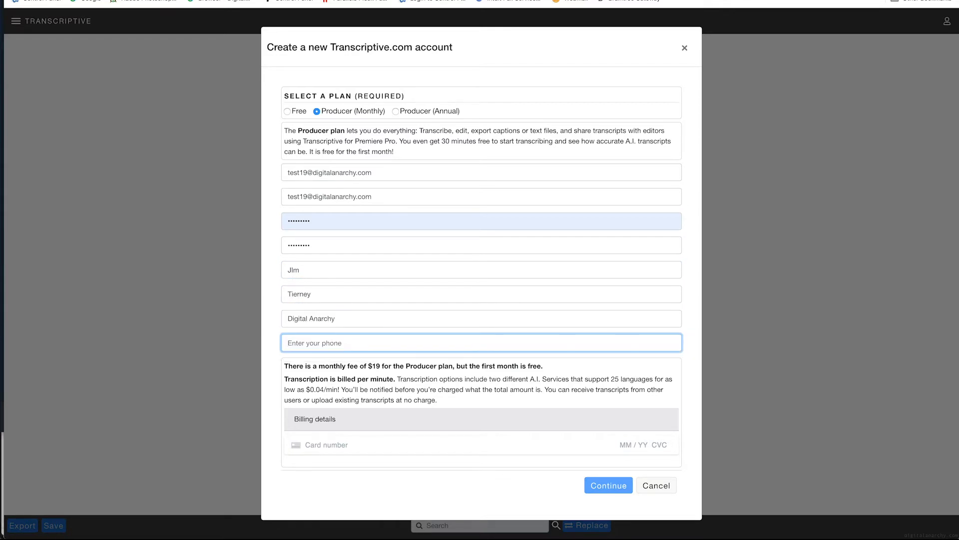
Step: Enter the card number, expiry date, CVC and ZIP code under billing details and submit the new account
{"action": "left_click", "coordinate": [329, 447]}
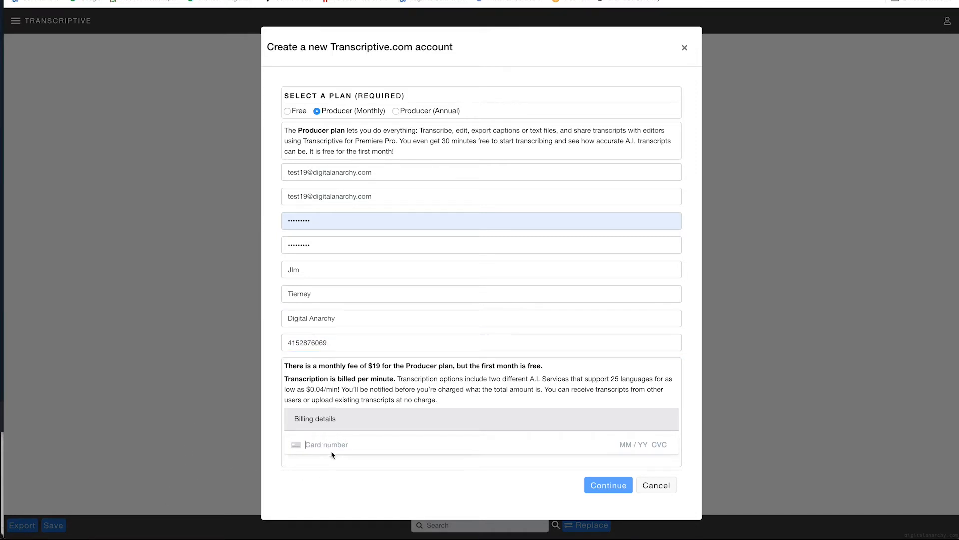
{"action": "type", "text": "4242 4242 4242 4242 04 / 22 424 94005"}
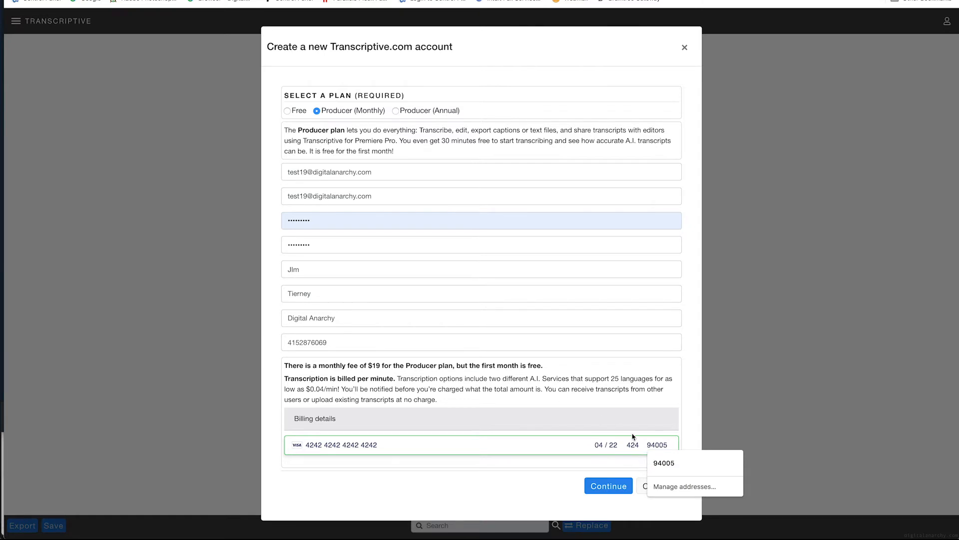
{"action": "left_click", "coordinate": [593, 459]}
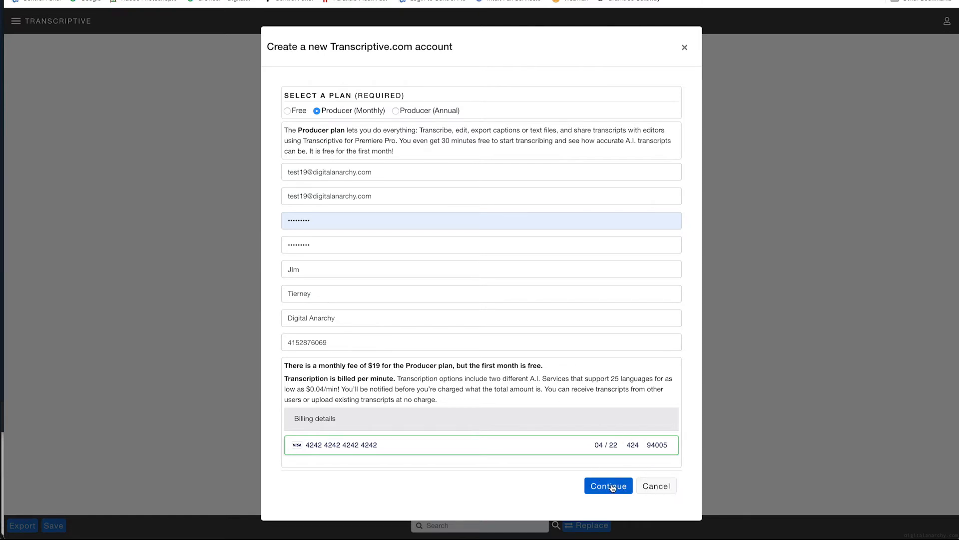
{"action": "left_click", "coordinate": [615, 489]}
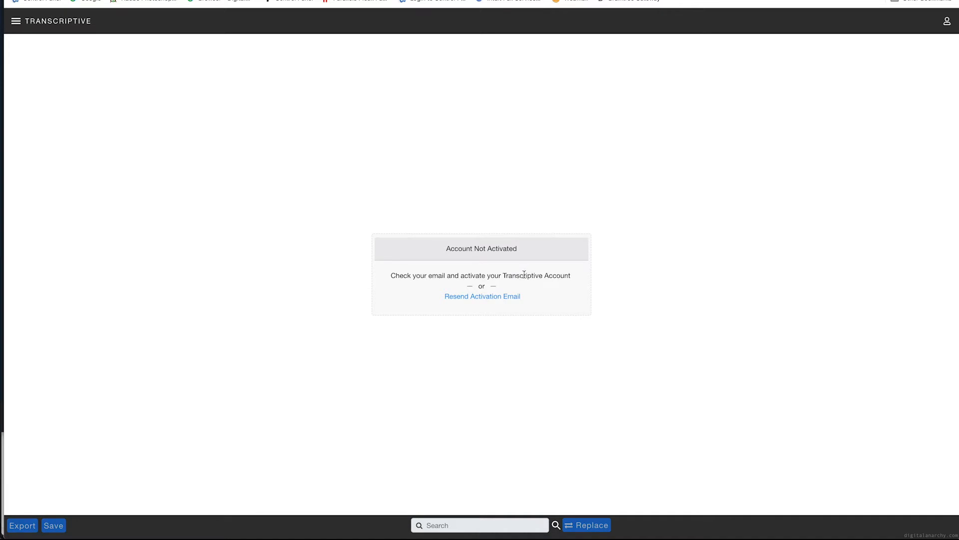
Step: Log in to the Transcriptive.com account and create a new project
{"action": "left_click", "coordinate": [484, 299]}
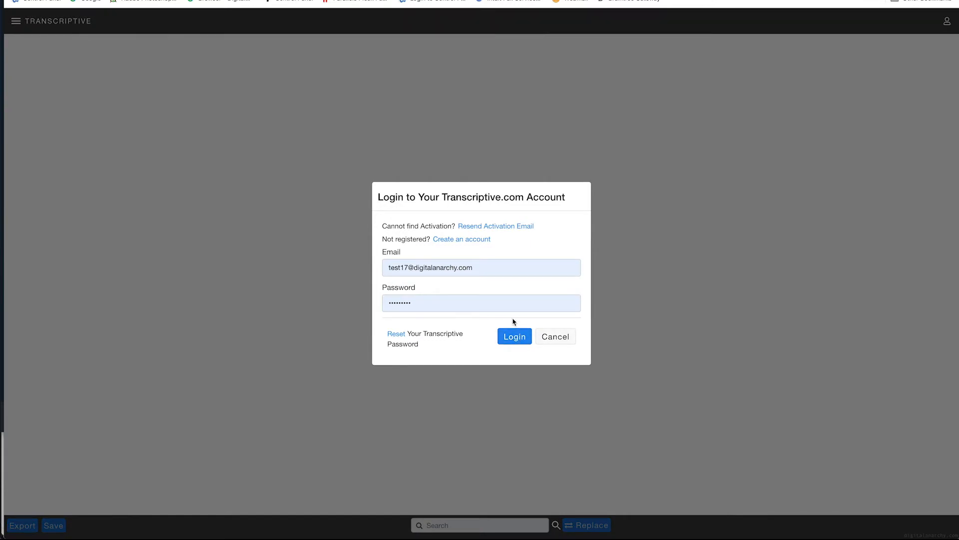
{"action": "left_click", "coordinate": [514, 333]}
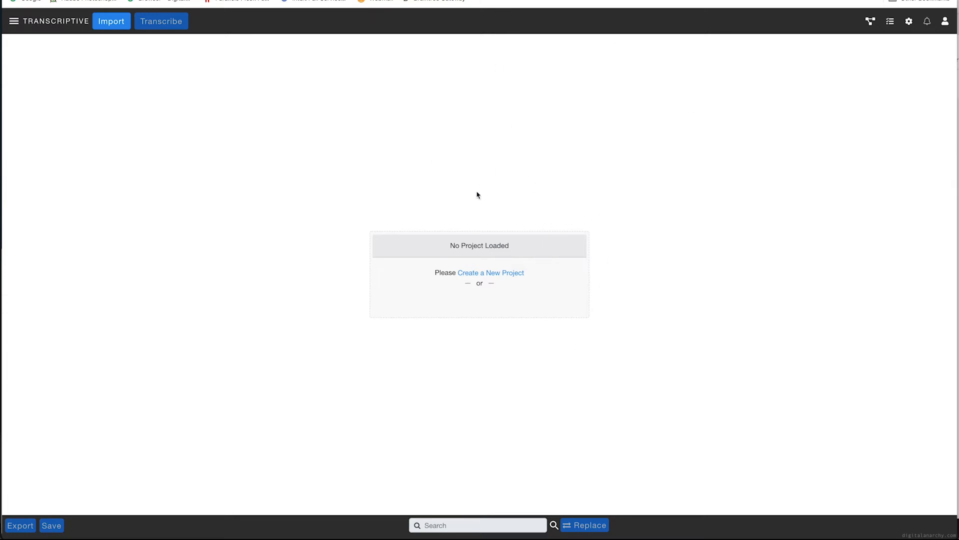
{"action": "left_click", "coordinate": [497, 274]}
{"action": "left_click_drag", "start_coordinate": [471, 246], "coordinate": [368, 247]}
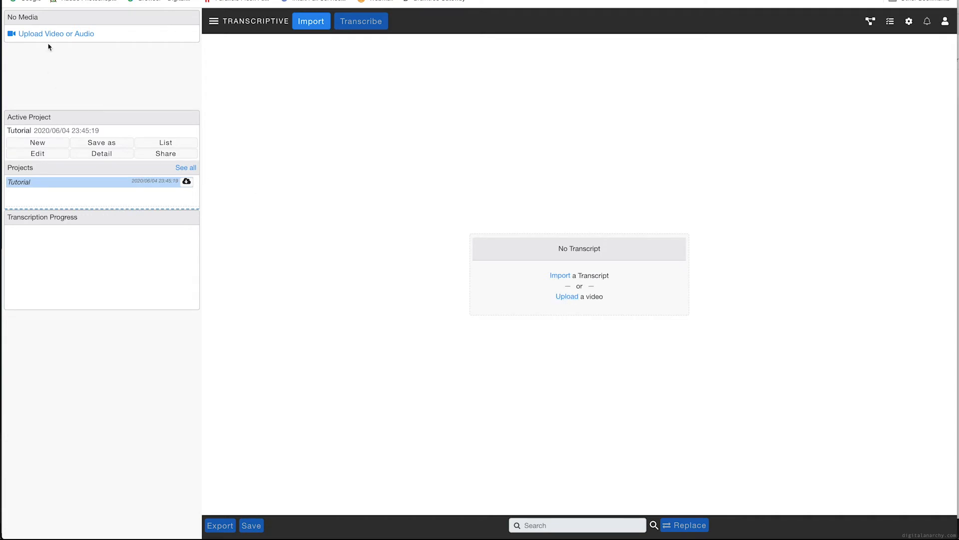
Step: Upload the video michael-whales30-640-2min.mp4 to the project and briefly play and pause it
{"action": "left_click", "coordinate": [66, 35]}
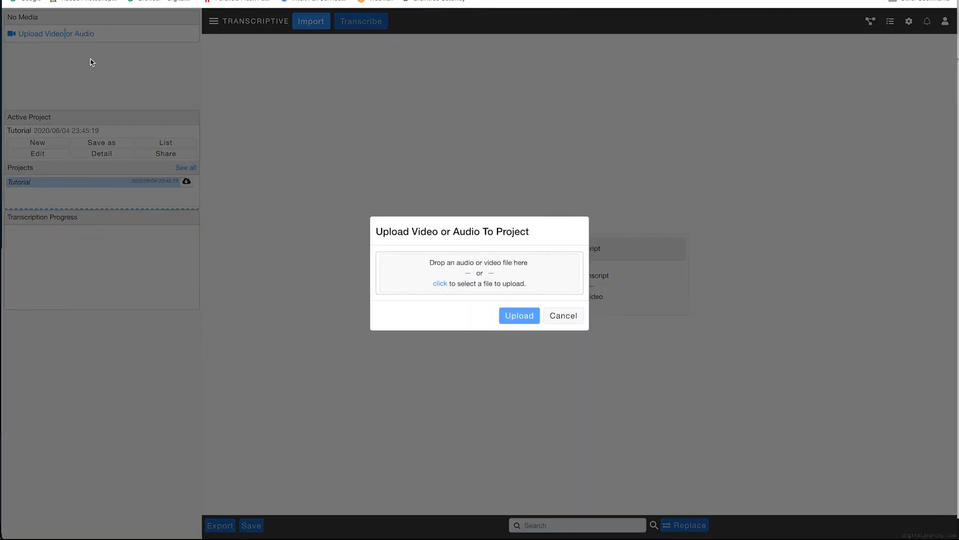
{"action": "left_click", "coordinate": [484, 272]}
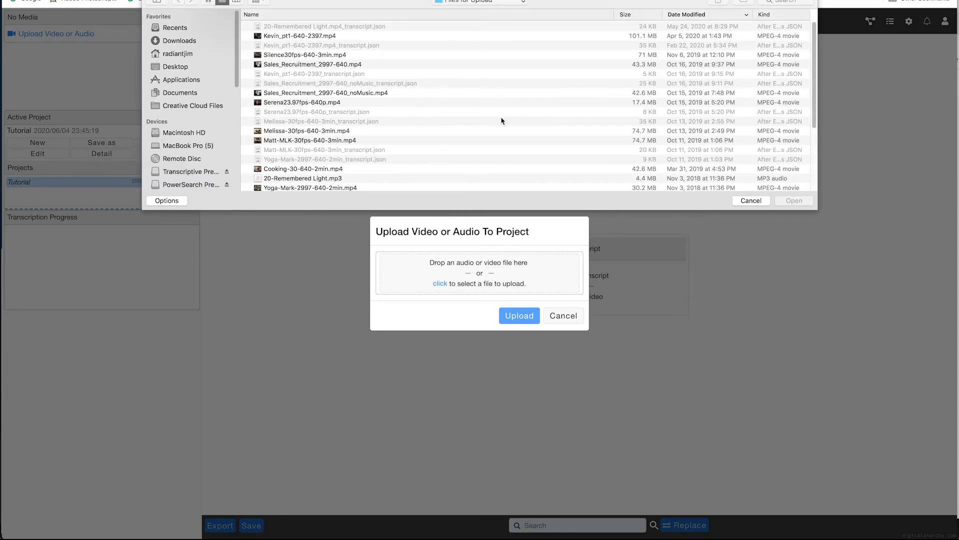
{"action": "scroll", "coordinate": [588, 129], "scroll_direction": "down", "scroll_amount": 5}
{"action": "double_click", "coordinate": [361, 149]}
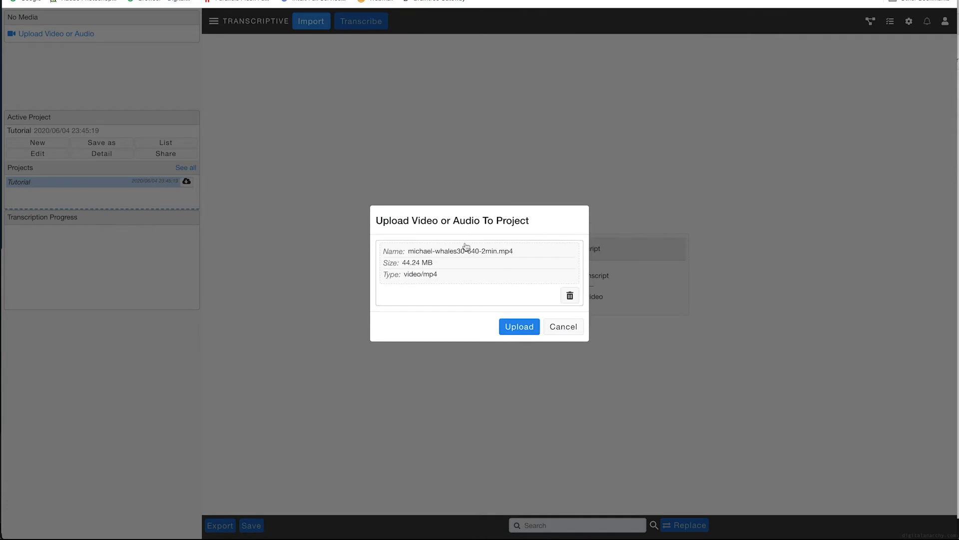
{"action": "left_click", "coordinate": [525, 328]}
{"action": "left_click", "coordinate": [524, 331]}
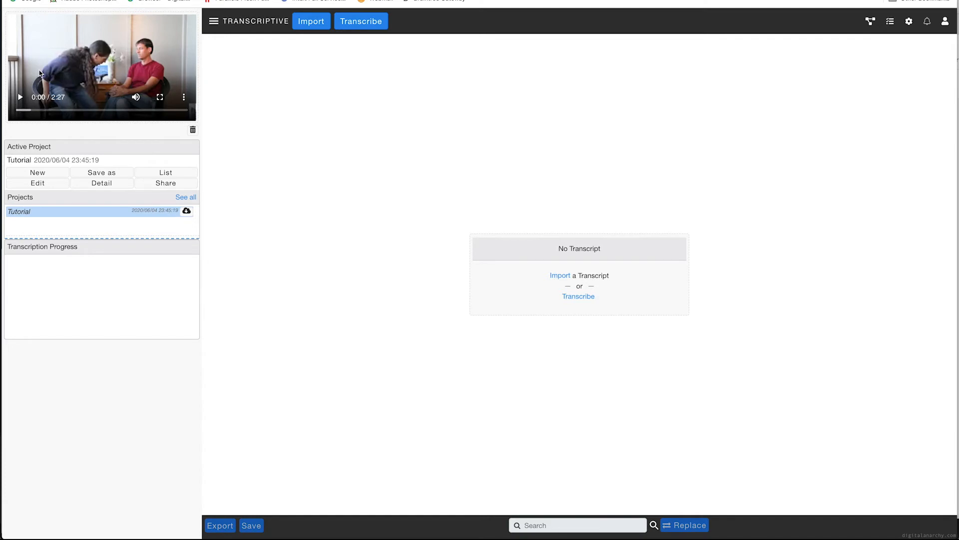
{"action": "left_click", "coordinate": [21, 99]}
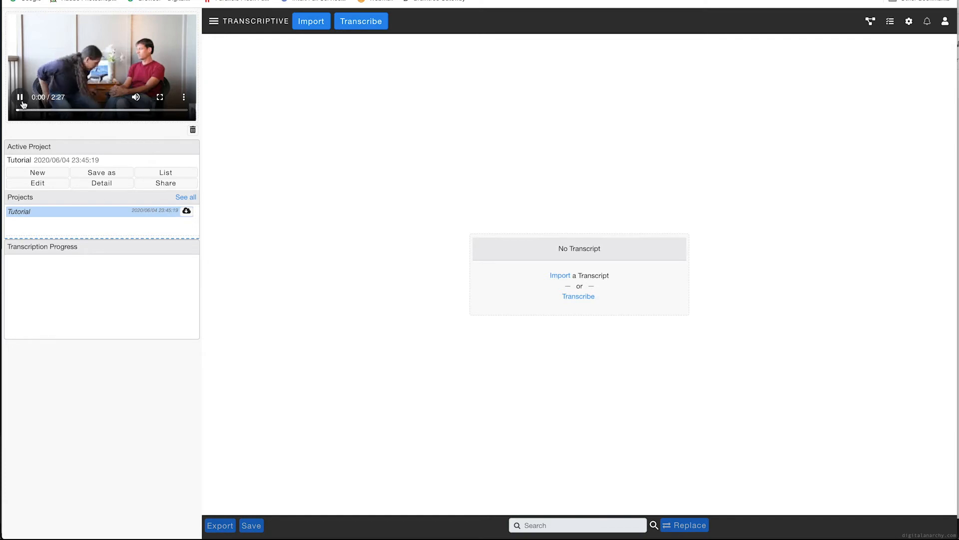
{"action": "left_click", "coordinate": [20, 98]}
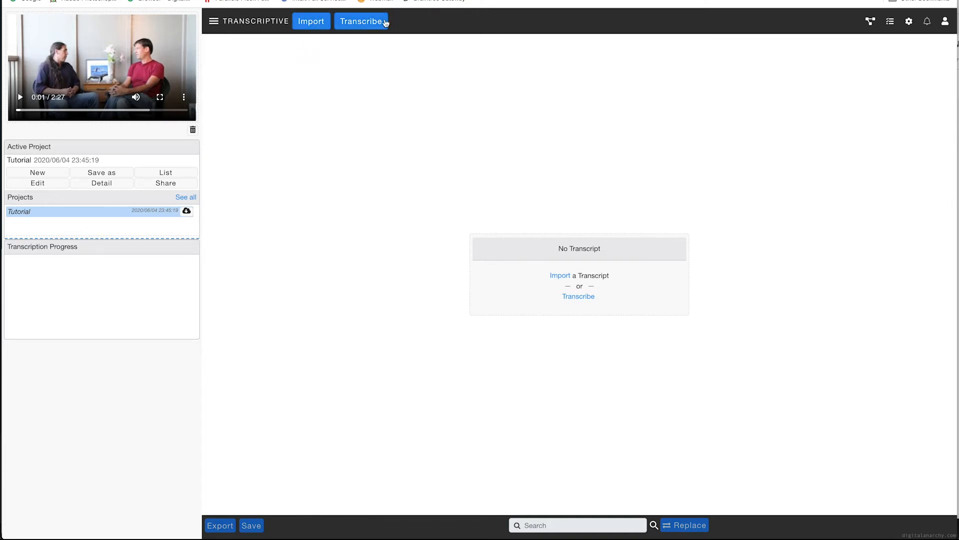
Step: Transcribe the sequence with Transcriptive AI in English, including speakers with a maximum of 2
{"action": "left_click", "coordinate": [360, 25]}
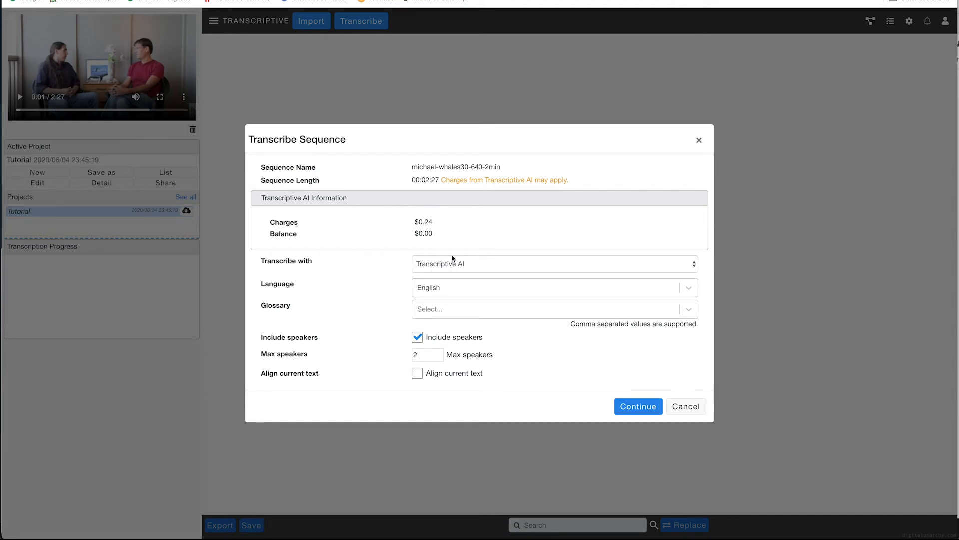
{"action": "left_click", "coordinate": [477, 290]}
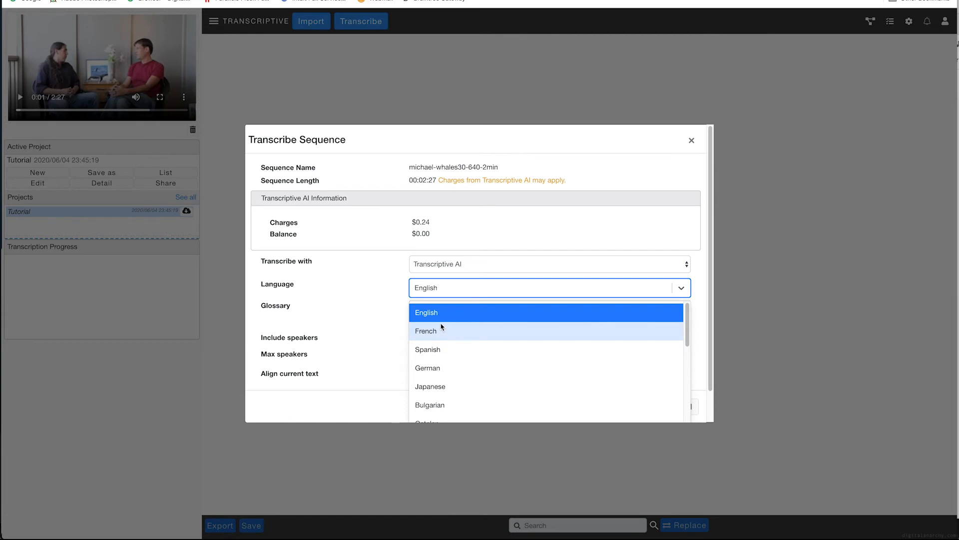
{"action": "left_click_drag", "start_coordinate": [687, 325], "coordinate": [679, 345]}
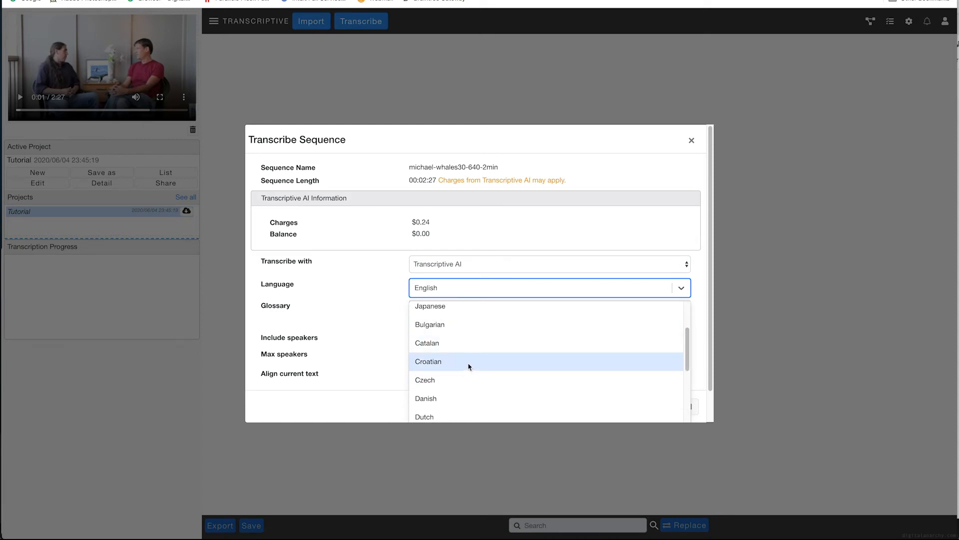
{"action": "left_click_drag", "start_coordinate": [688, 343], "coordinate": [681, 295]}
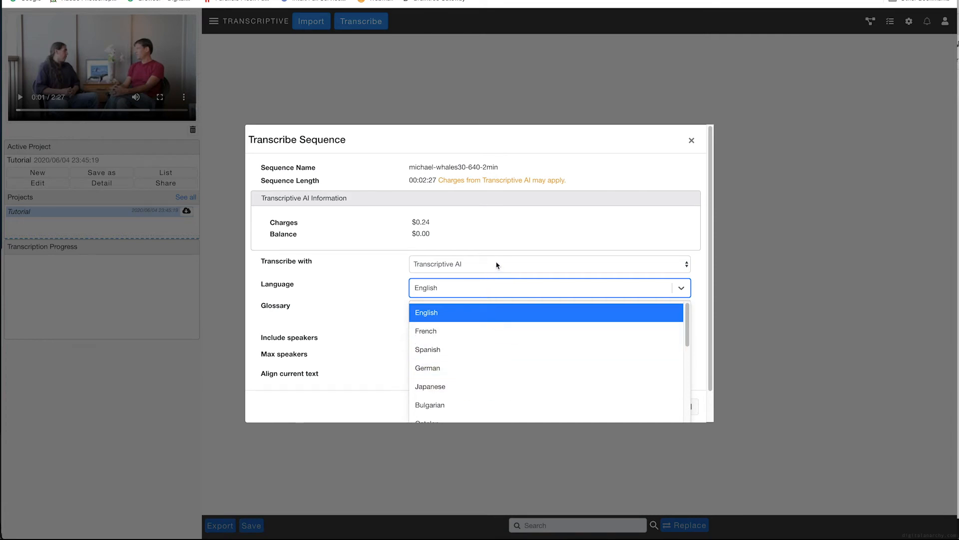
{"action": "left_click", "coordinate": [372, 261]}
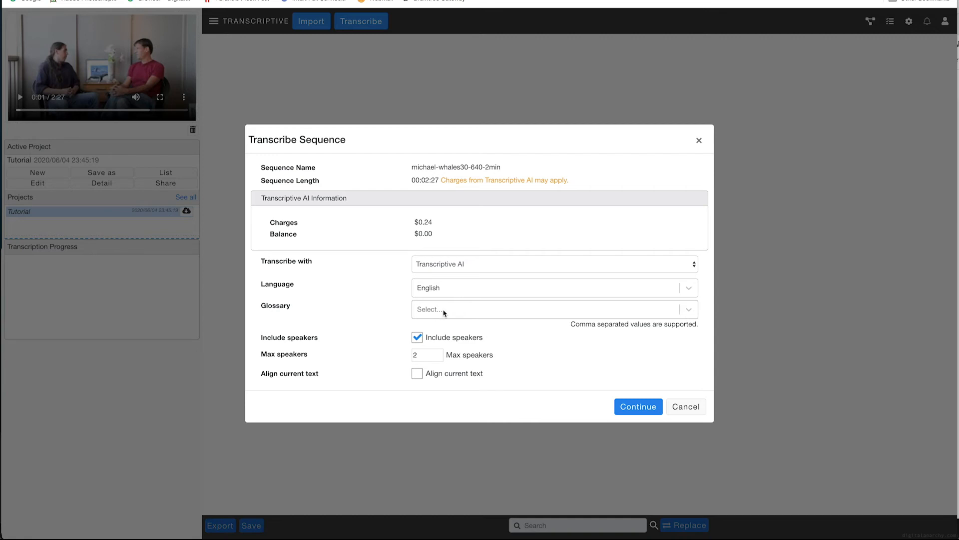
{"action": "left_click", "coordinate": [445, 312]}
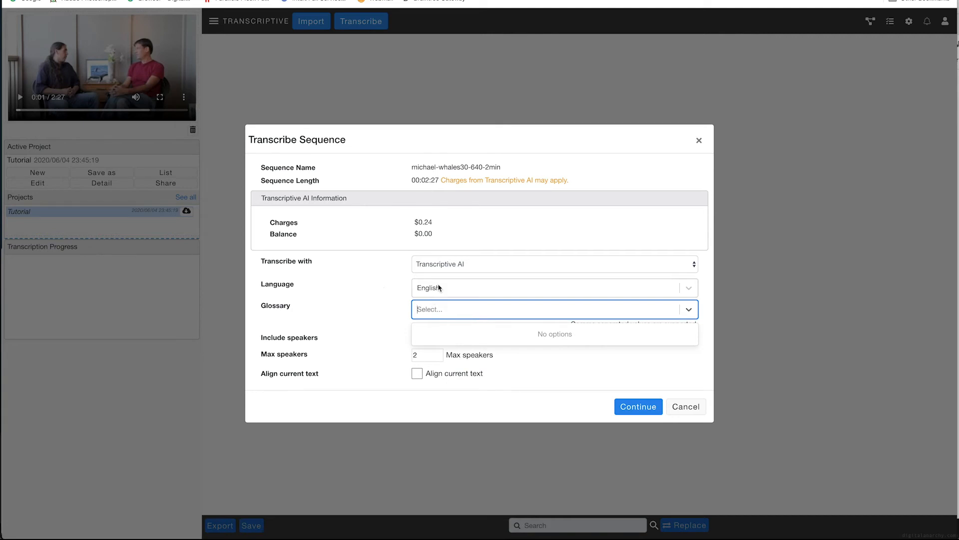
{"action": "left_click", "coordinate": [381, 298]}
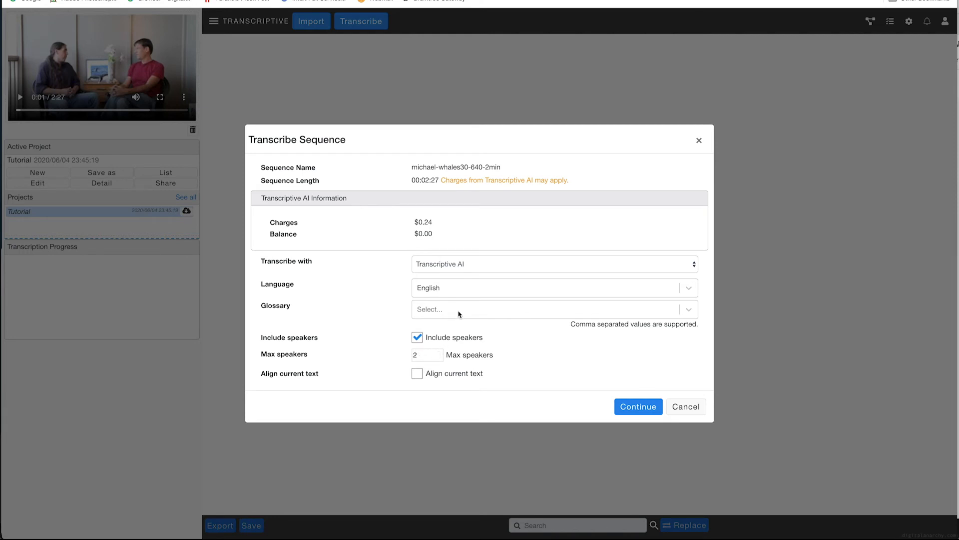
{"action": "left_click", "coordinate": [640, 407]}
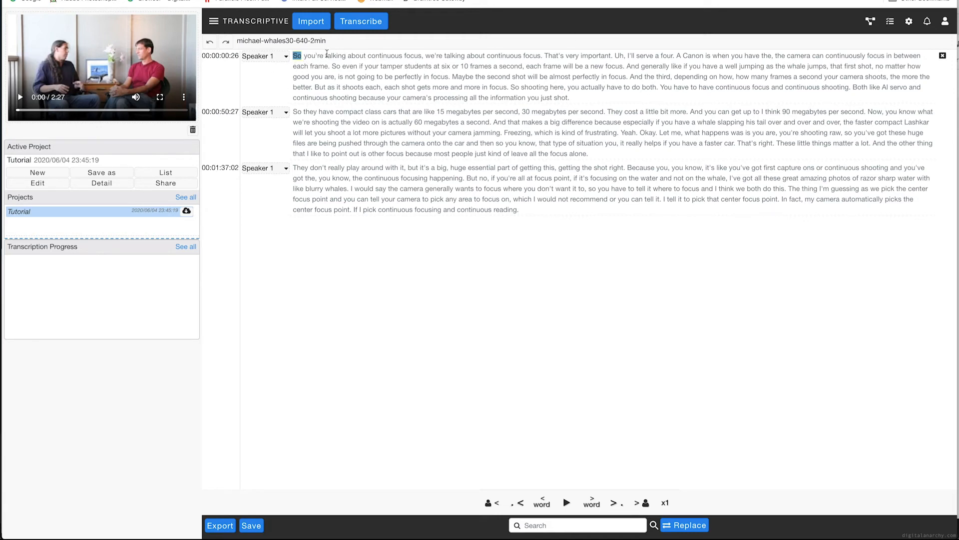
Step: Play the transcript from the word "continuous" in the first paragraph and pause it
{"action": "left_click", "coordinate": [393, 55]}
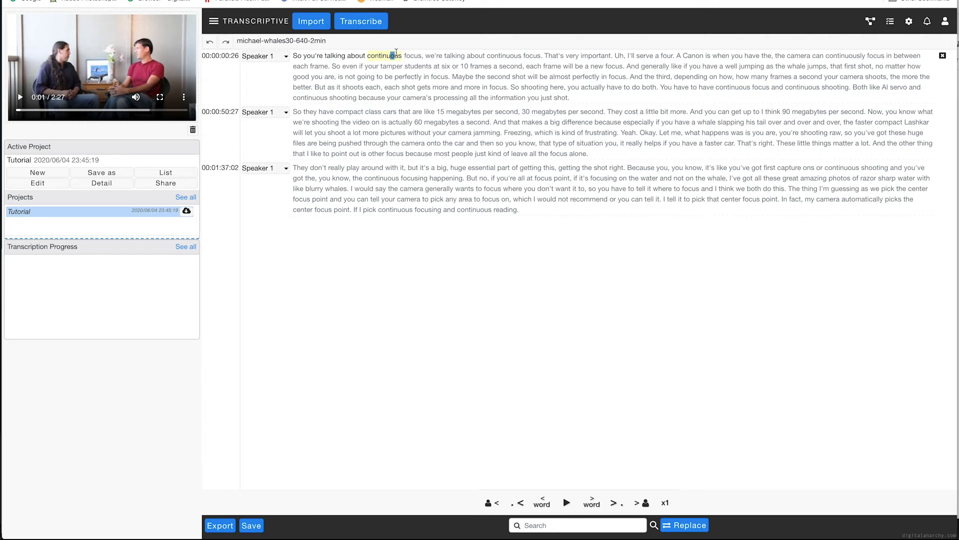
{"action": "key", "text": "ctrl+space"}
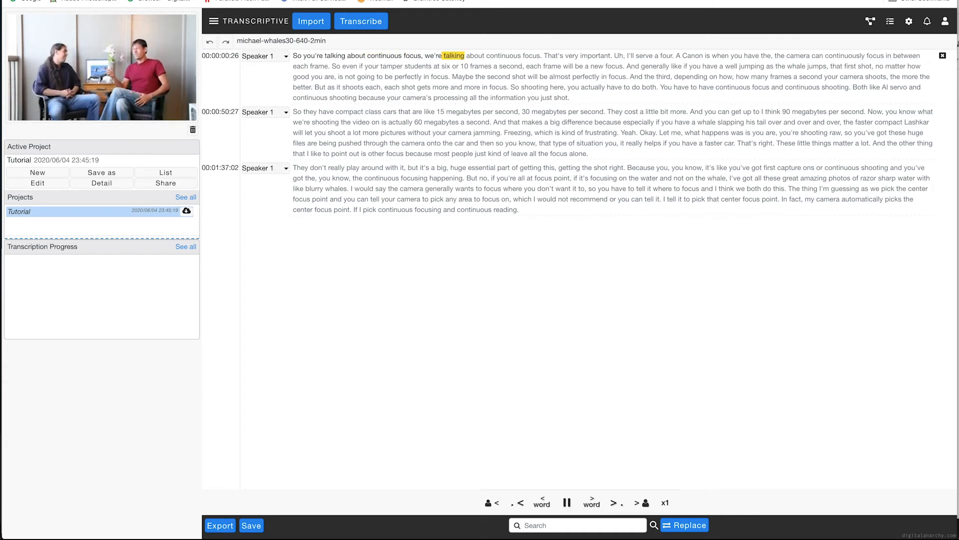
{"action": "key", "text": "ctrl+space"}
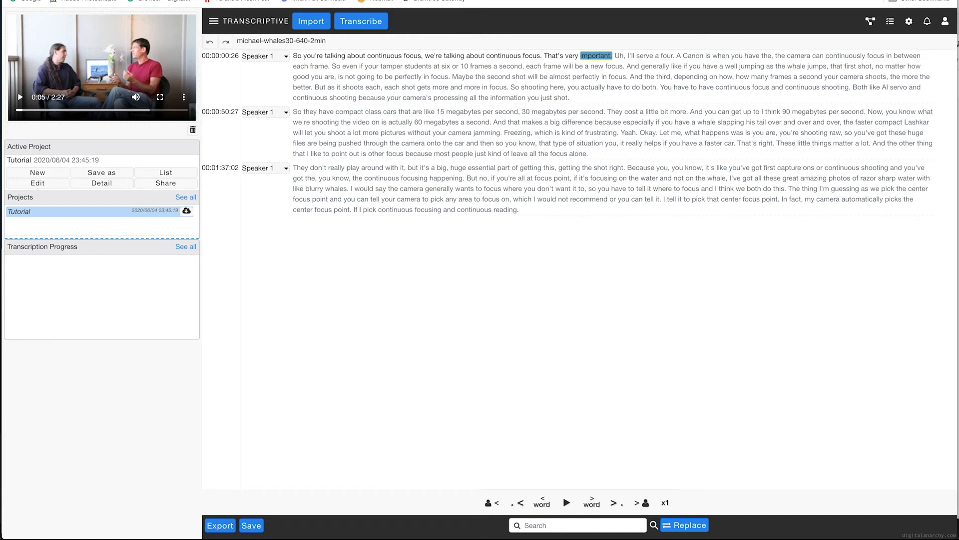
Step: Replace "30" with "thirty" in the second paragraph's "30 megabytes per second"
{"action": "key", "text": "shift+Left"}
{"action": "key", "text": "Right"}
{"action": "double_click", "coordinate": [526, 112]}
{"action": "type", "text": "thirty"}
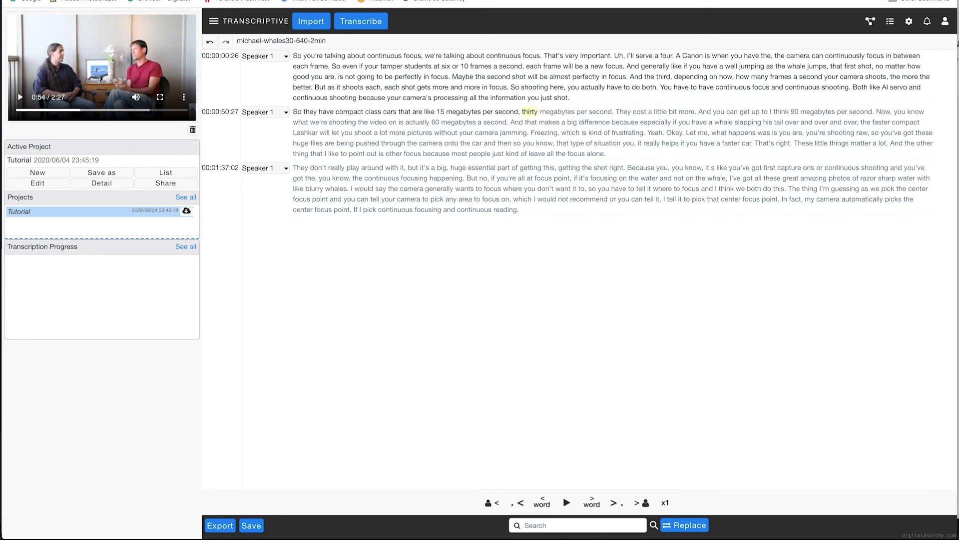
Step: Jump playback to words in the second and third paragraphs and toggle playback on and off
{"action": "left_click", "coordinate": [489, 133]}
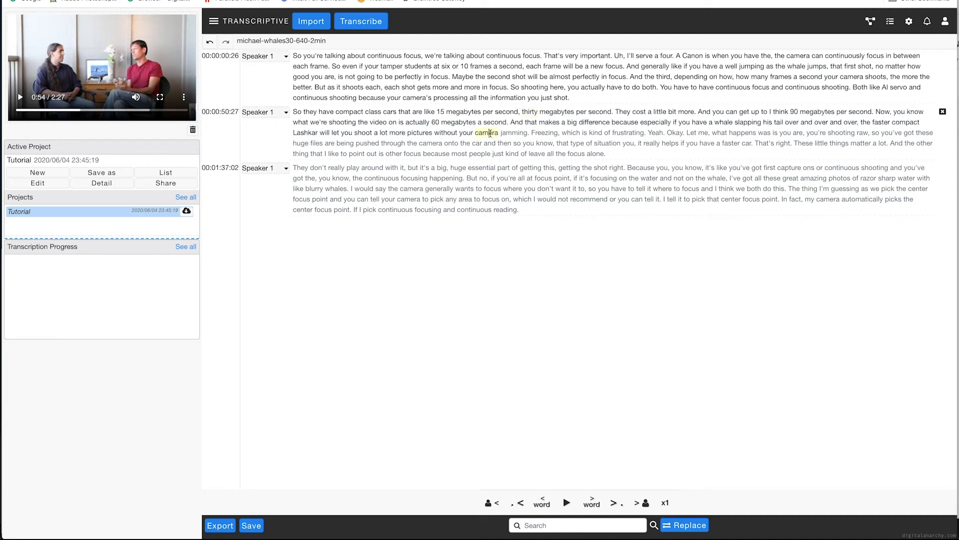
{"action": "left_click", "coordinate": [483, 169]}
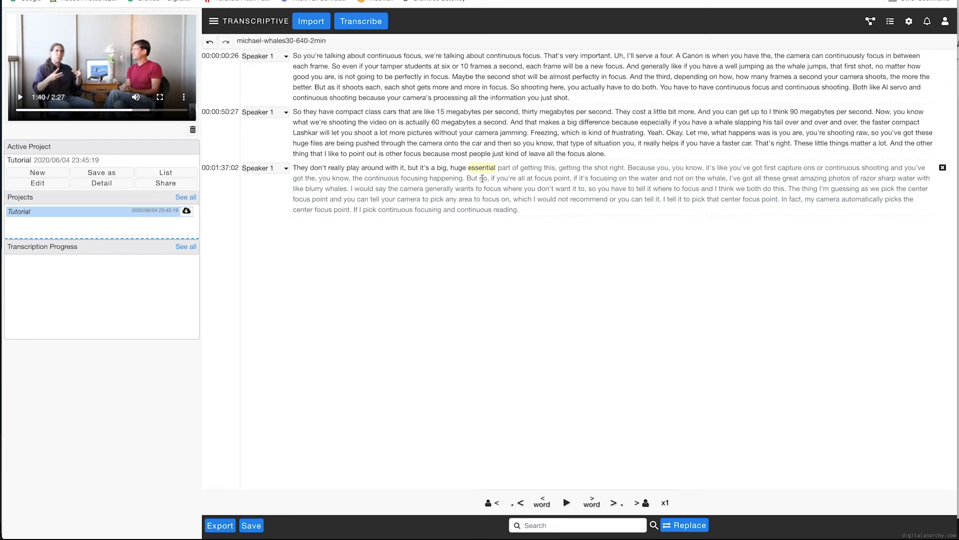
{"action": "key", "text": "Tab"}
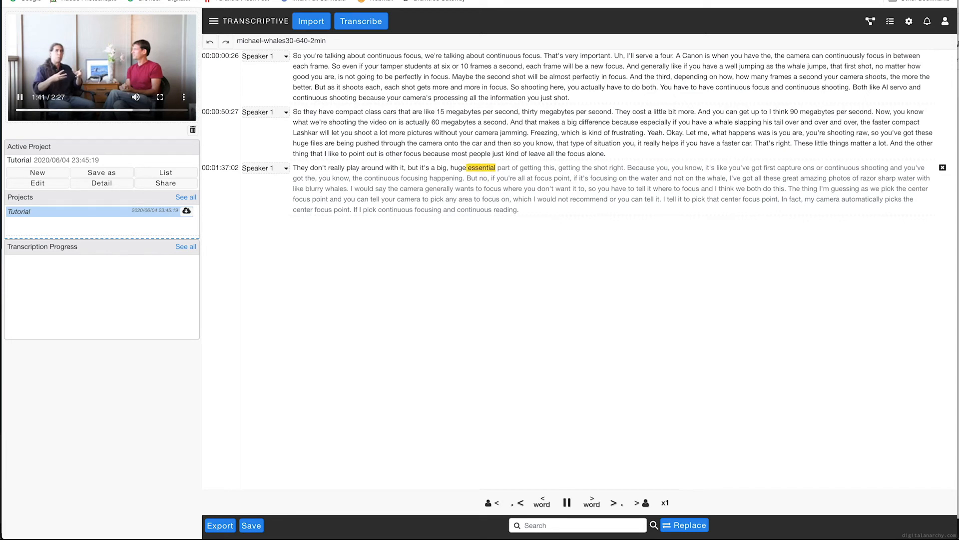
{"action": "key", "text": "Tab"}
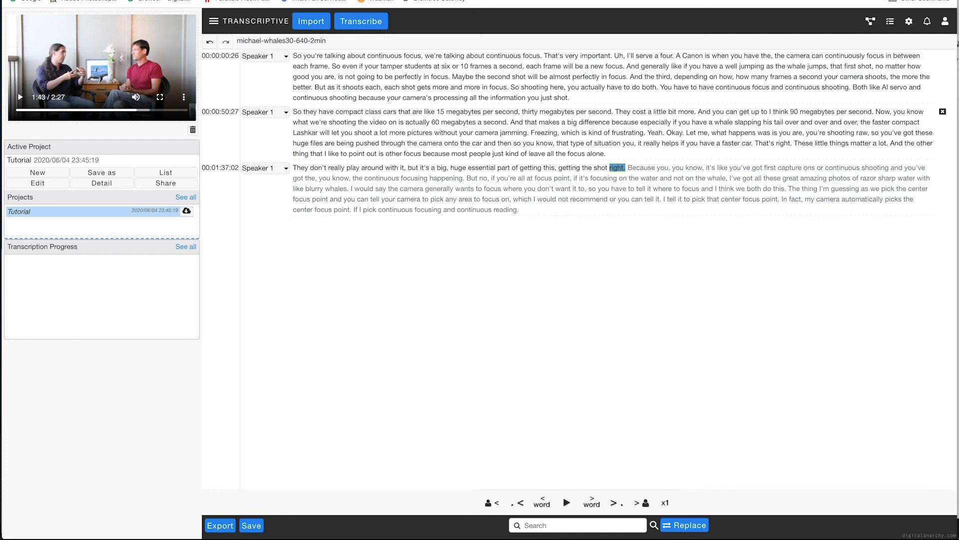
Step: In Speaker Management, add a second speaker, enter names for both speakers, enable "Change only 1 speaker line", and save
{"action": "left_click", "coordinate": [280, 56]}
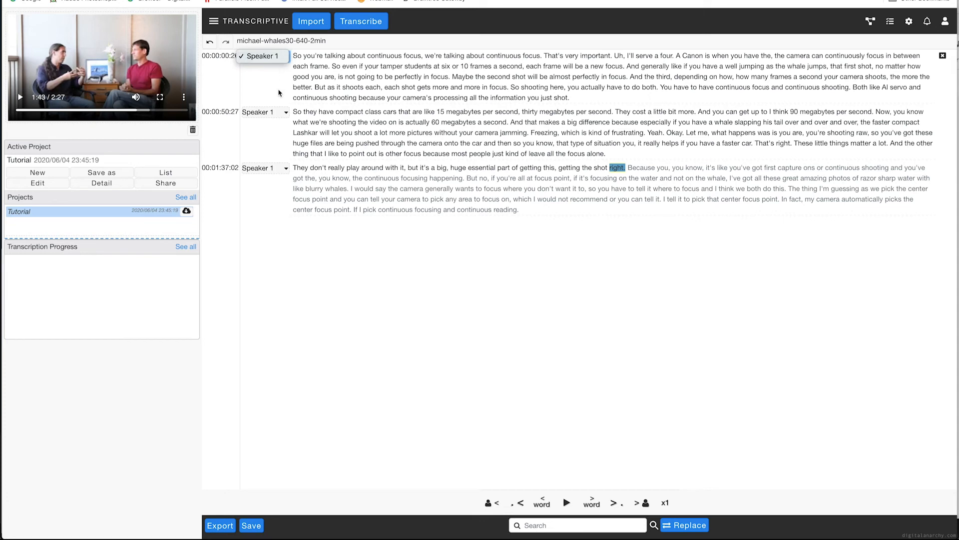
{"action": "left_click", "coordinate": [212, 25]}
{"action": "left_click", "coordinate": [214, 23]}
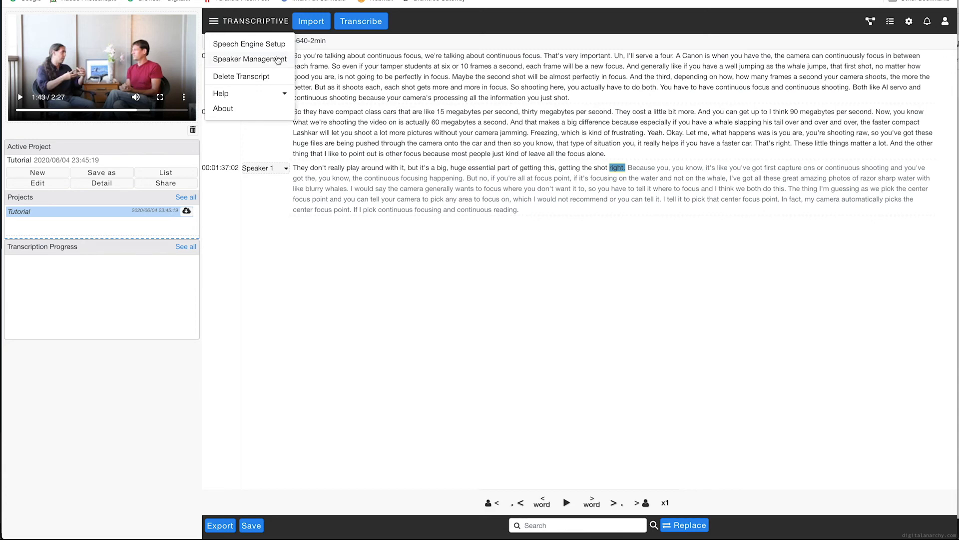
{"action": "left_click", "coordinate": [265, 60]}
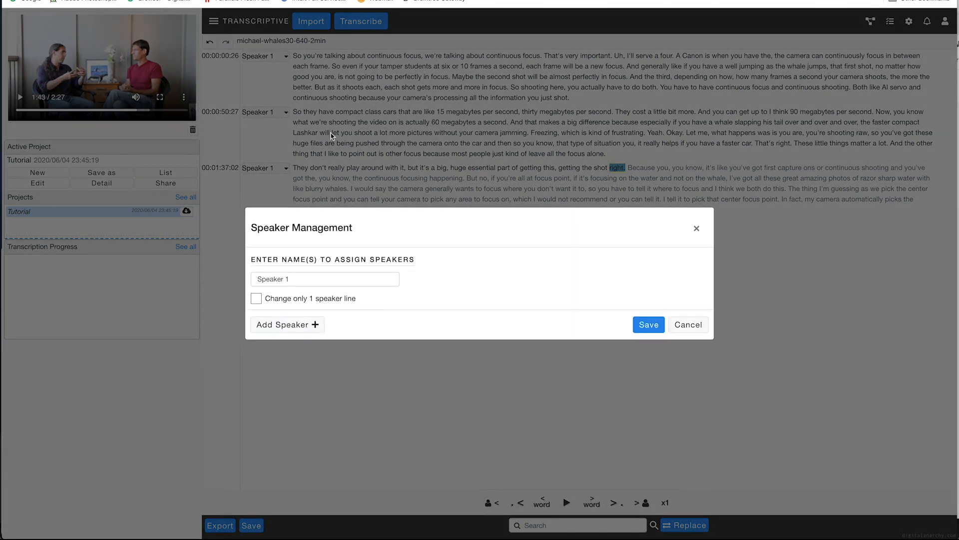
{"action": "left_click", "coordinate": [283, 325]}
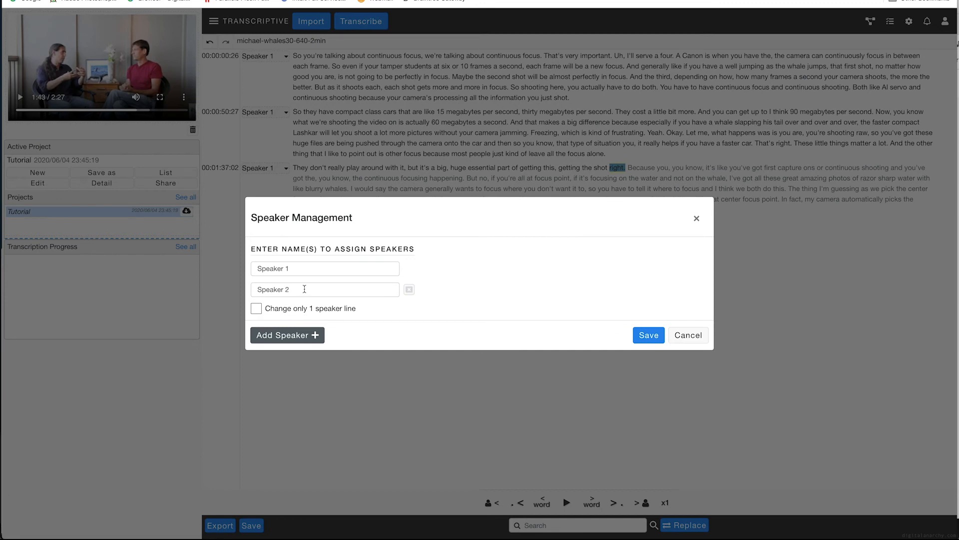
{"action": "left_click_drag", "start_coordinate": [301, 271], "coordinate": [246, 271]}
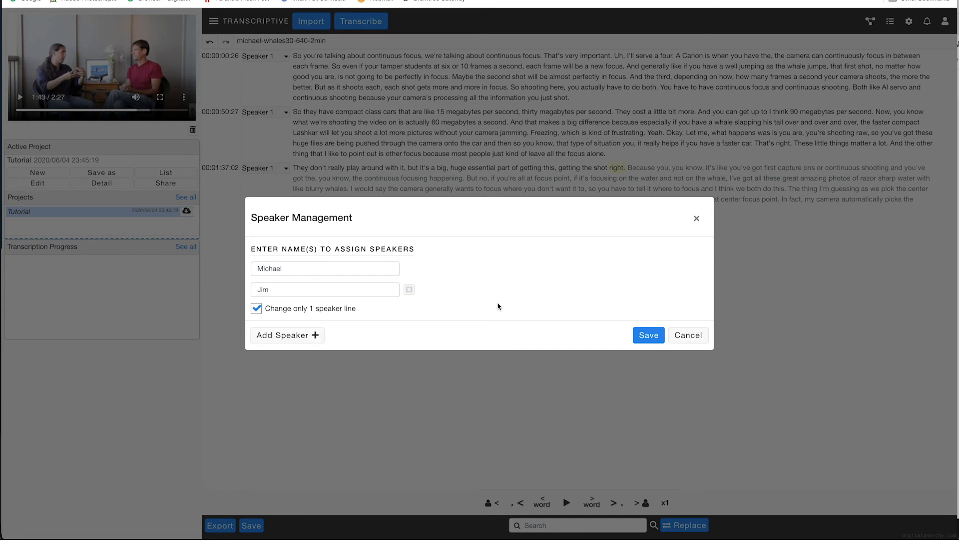
{"action": "left_click", "coordinate": [648, 335]}
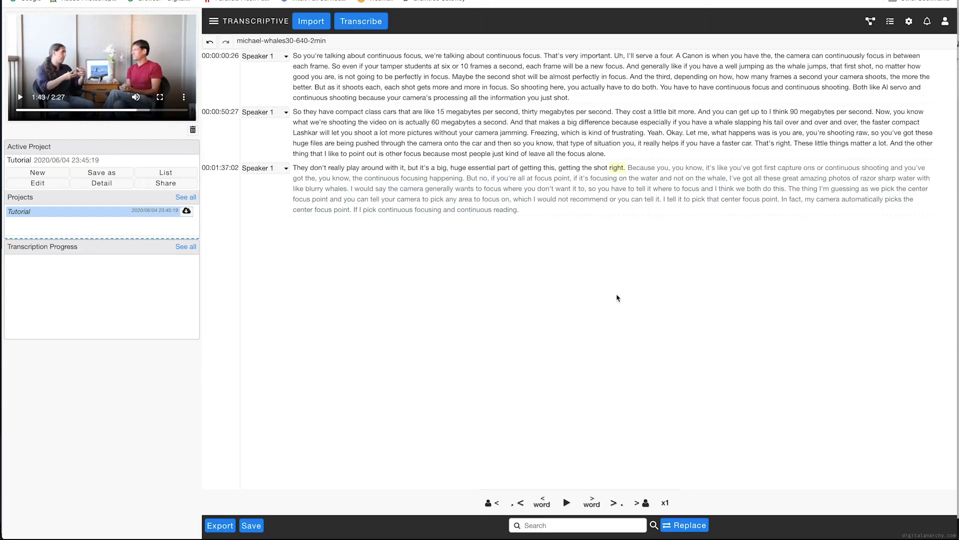
Step: Assign the second speaker to the second paragraph
{"action": "left_click", "coordinate": [269, 115]}
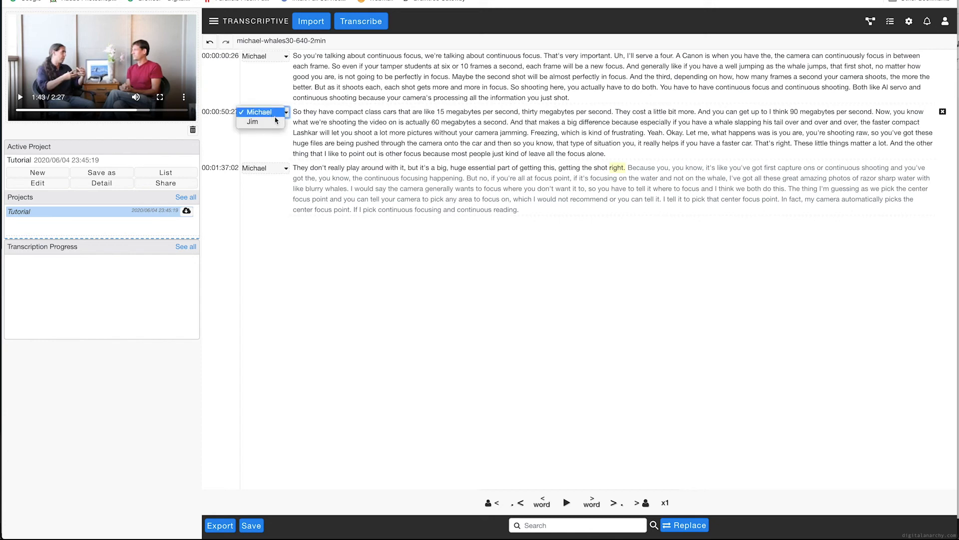
{"action": "left_click", "coordinate": [273, 123]}
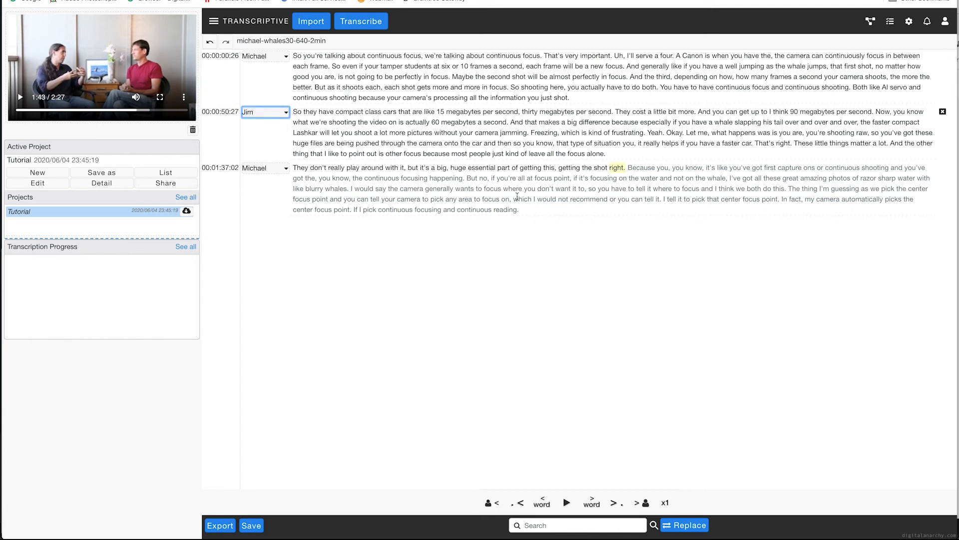
Step: Review the export format options in the Export dialog, then cancel it
{"action": "left_click", "coordinate": [228, 523]}
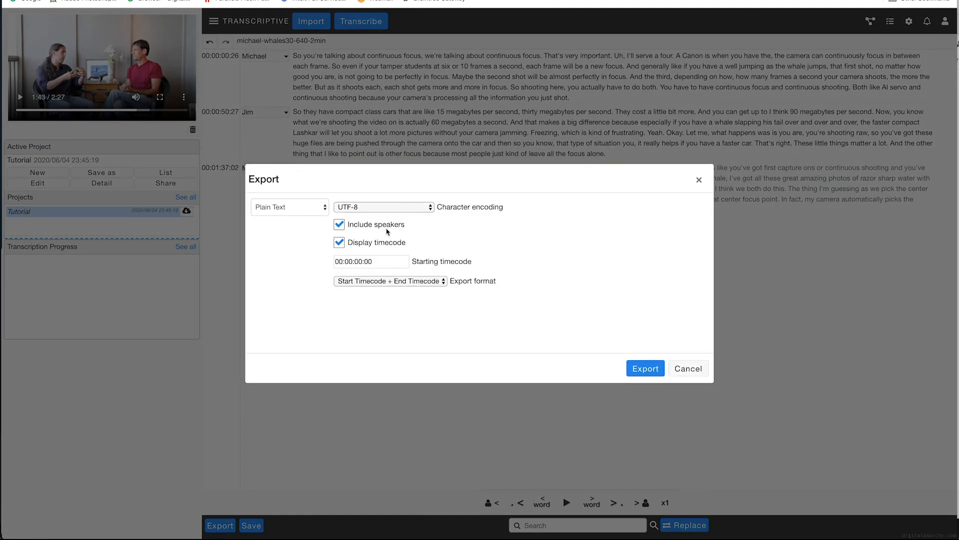
{"action": "left_click", "coordinate": [320, 210]}
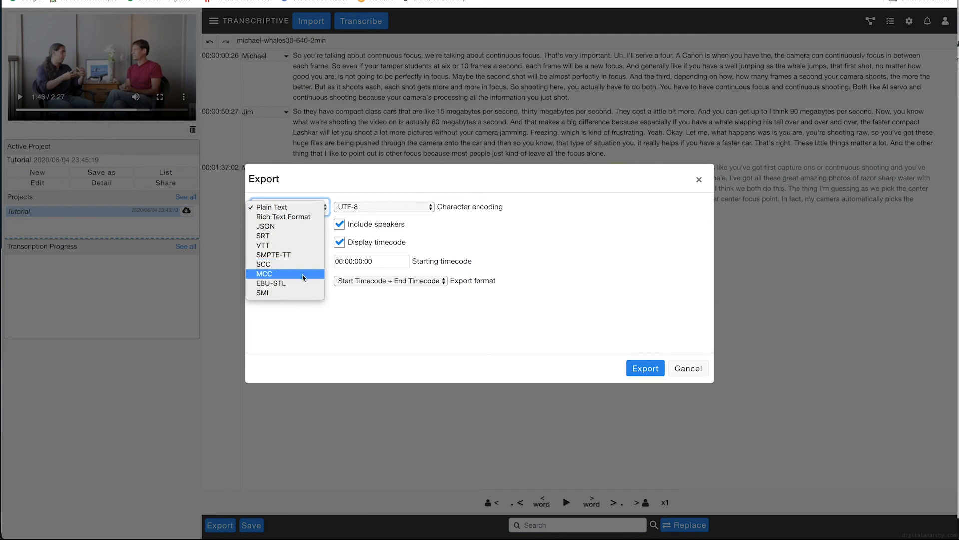
{"action": "left_click", "coordinate": [535, 180]}
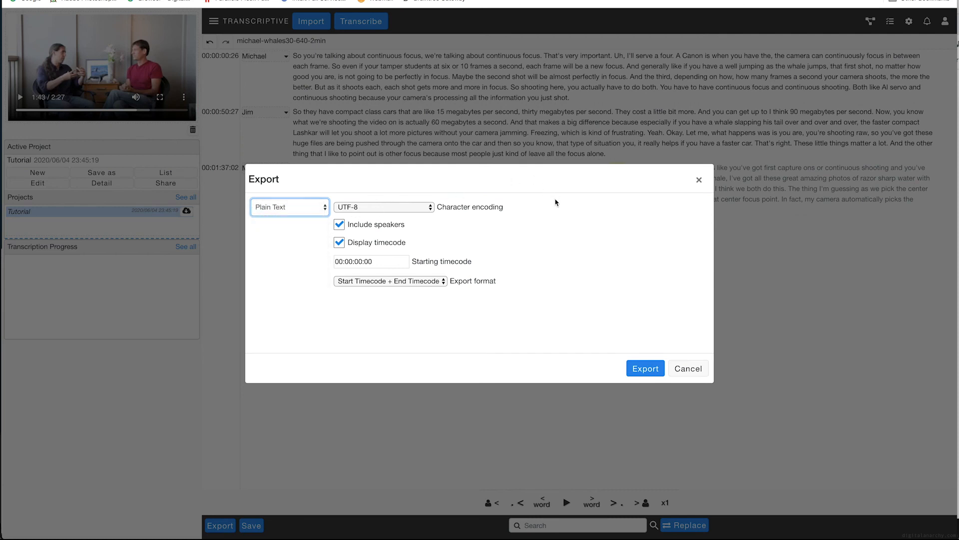
{"action": "left_click", "coordinate": [691, 372]}
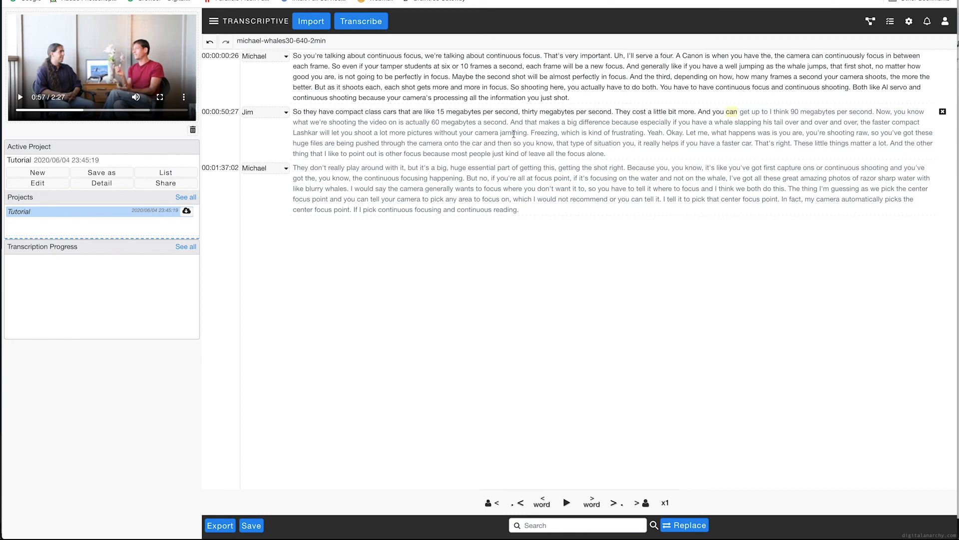
Step: Split the second paragraph into a new paragraph before "they cost a little bit more" and merge it back
{"action": "left_click", "coordinate": [214, 22]}
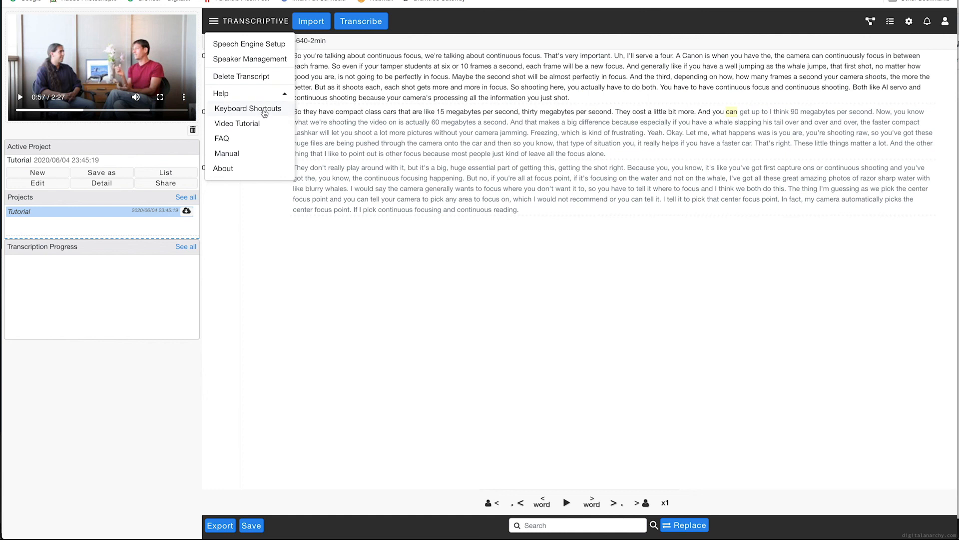
{"action": "left_click", "coordinate": [622, 111]}
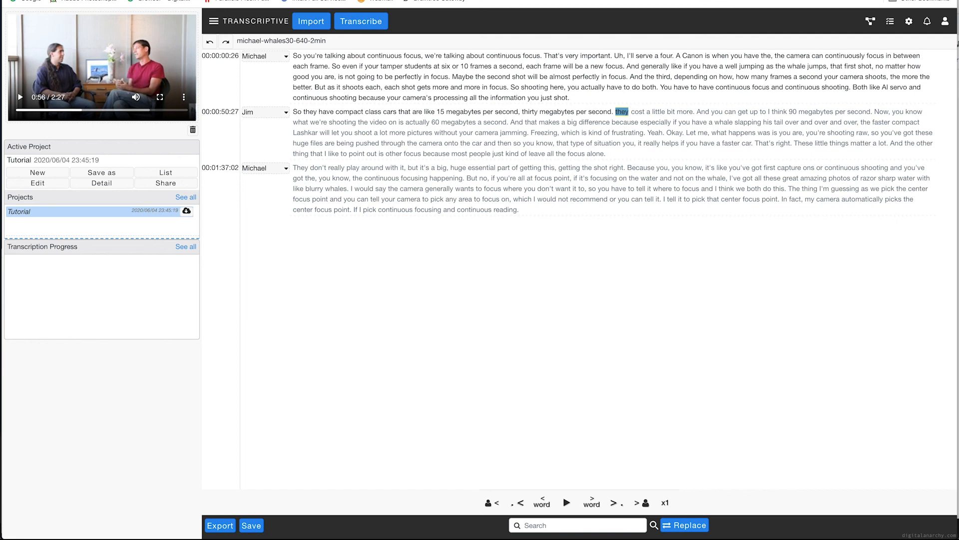
{"action": "key", "text": "Return"}
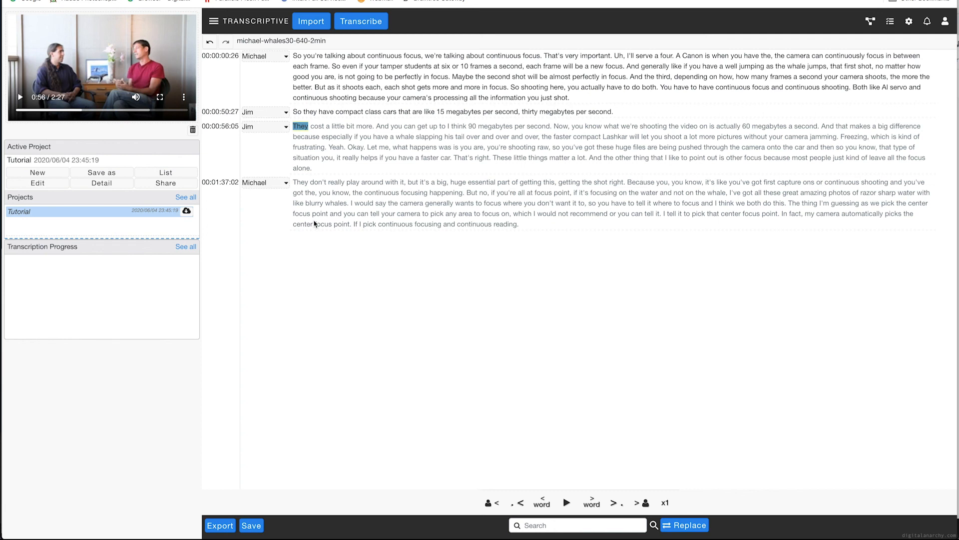
{"action": "key", "text": "BackSpace"}
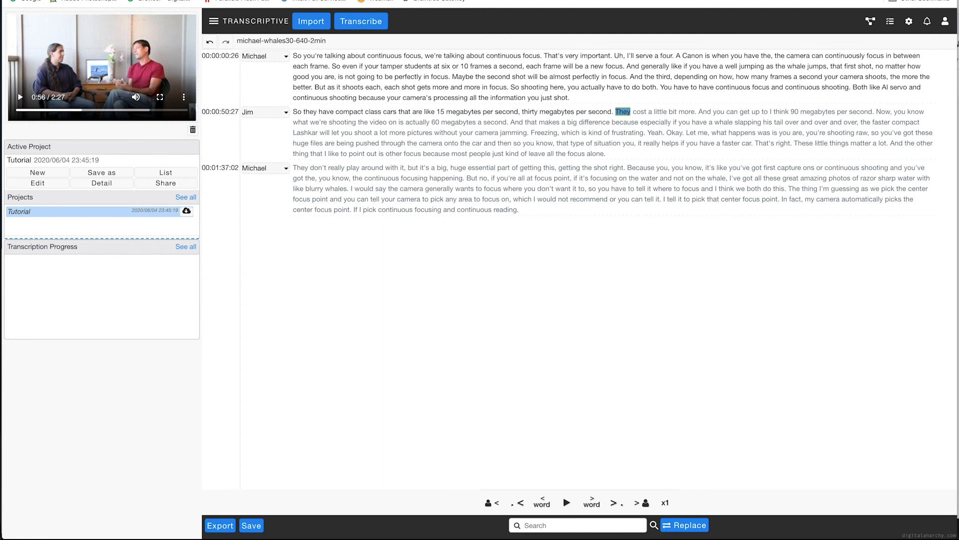